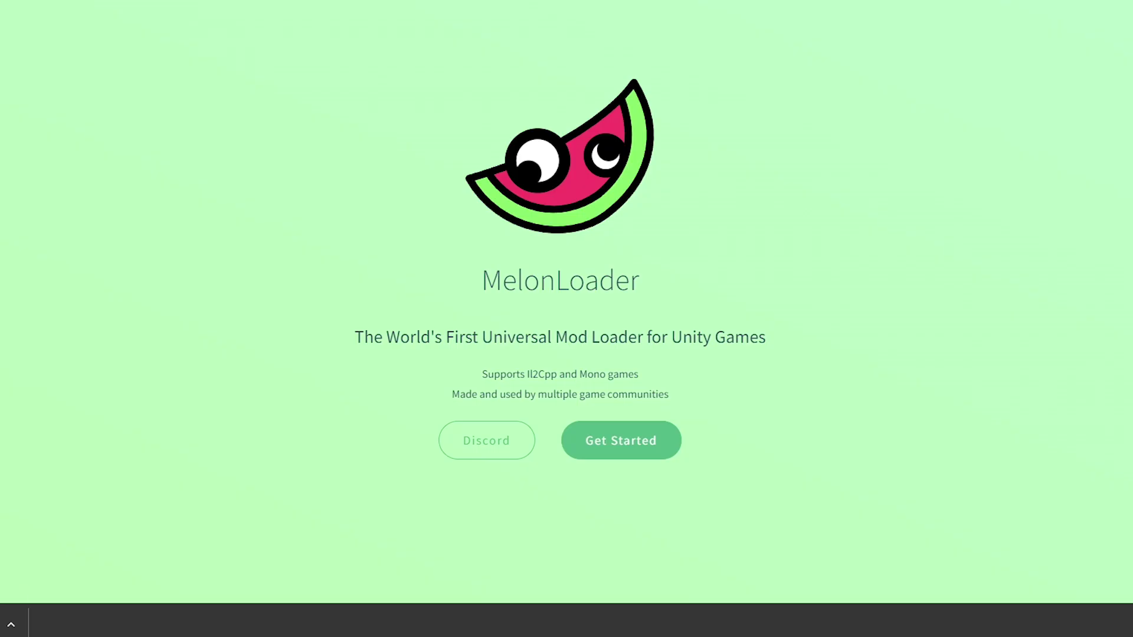
Scroll to the Automated/Manual Installation section and keep the warned MelonLoader zip download.
{"action": "scroll", "coordinate": [566, 328], "scroll_direction": "down", "scroll_amount": 10}
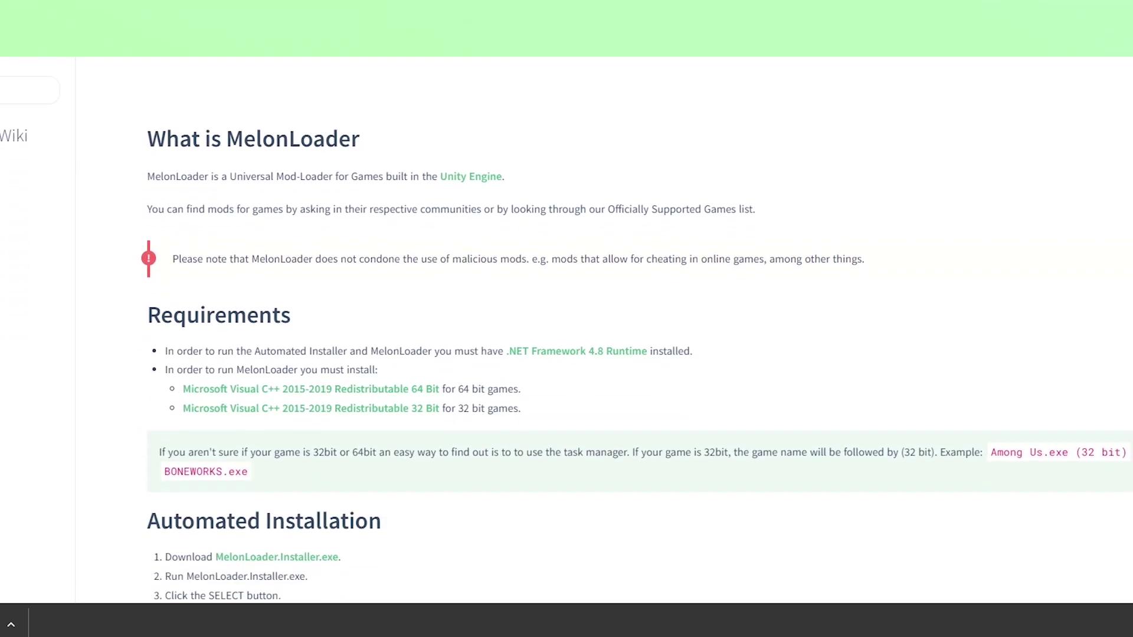
{"action": "scroll", "coordinate": [566, 329], "scroll_direction": "down", "scroll_amount": 6}
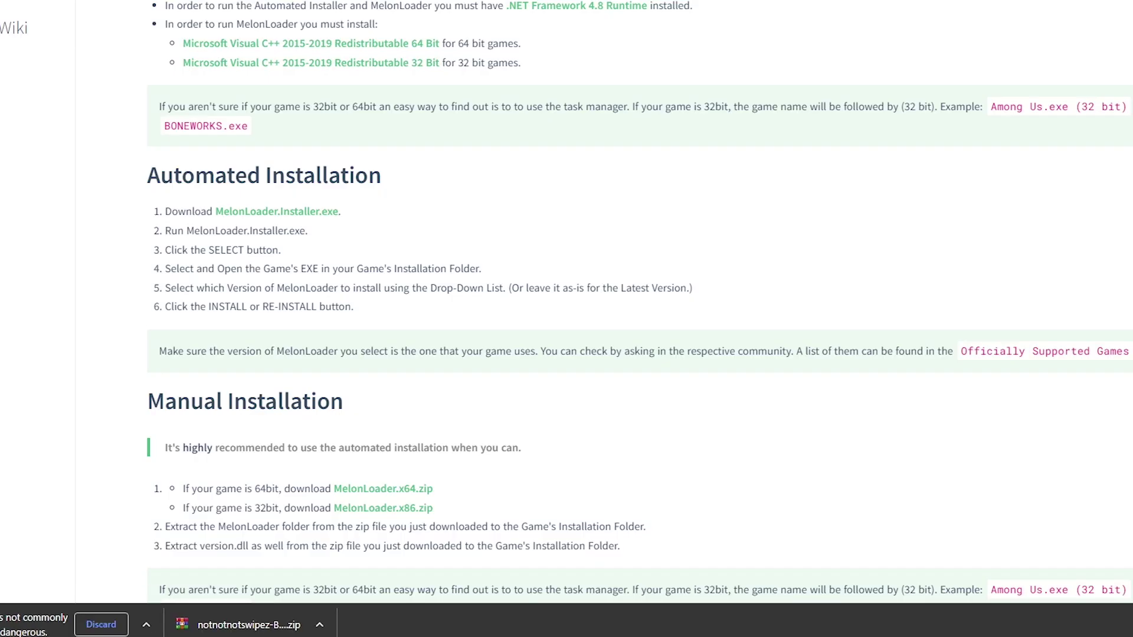
{"action": "left_click", "coordinate": [145, 624]}
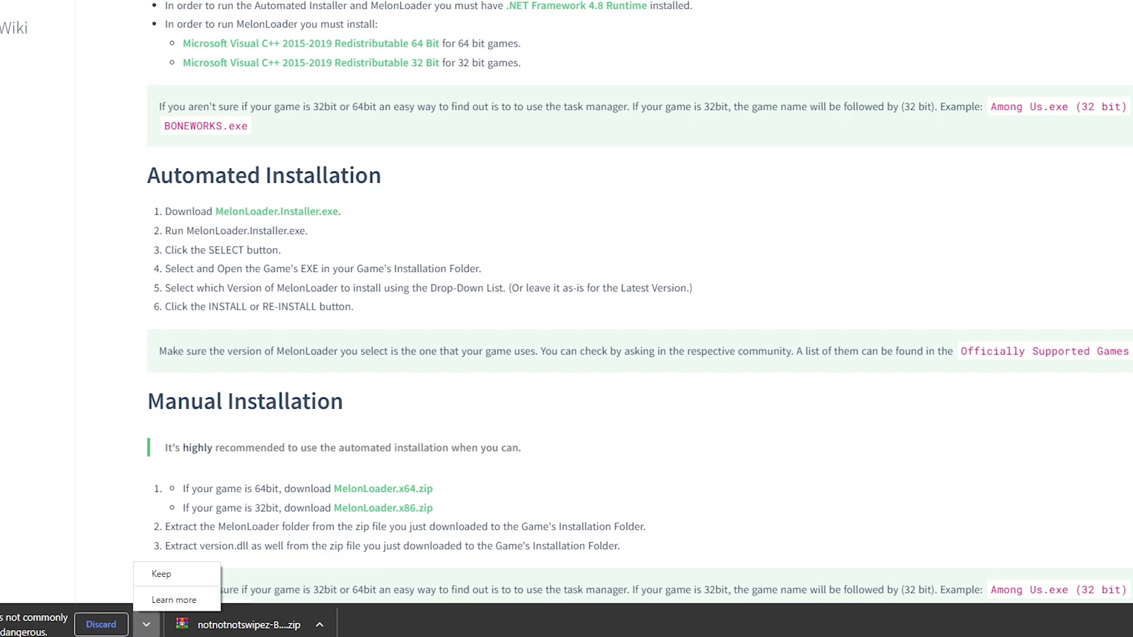
{"action": "left_click", "coordinate": [158, 574]}
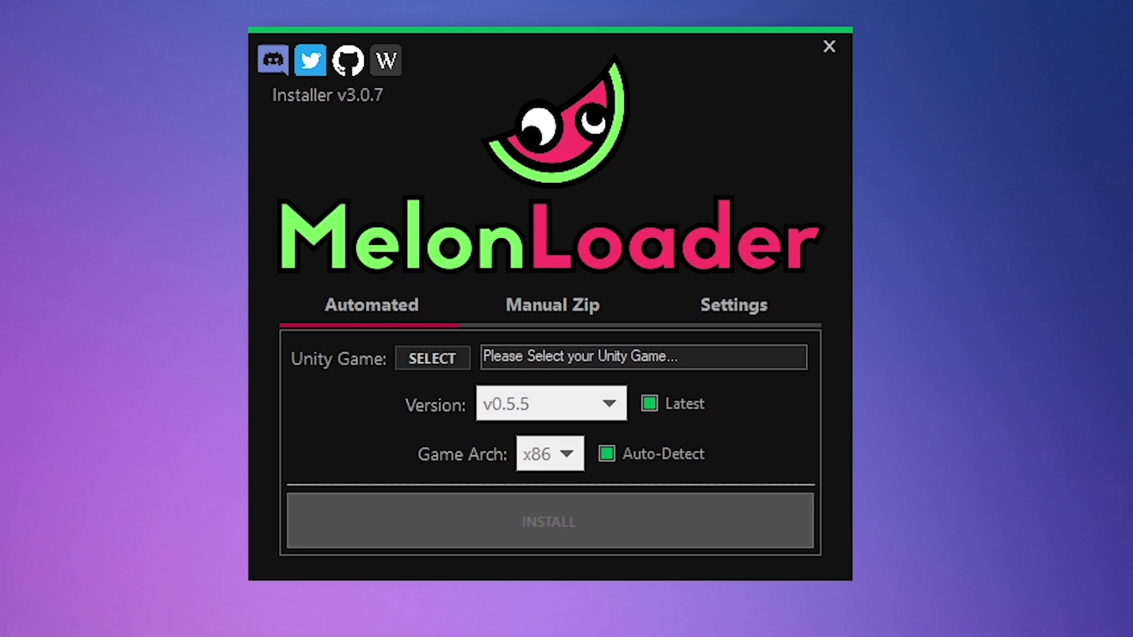
With Latest kept on, target BONELAB_Steam_Windows64.exe and install MelonLoader into BONELAB.
{"action": "left_click", "coordinate": [649, 404]}
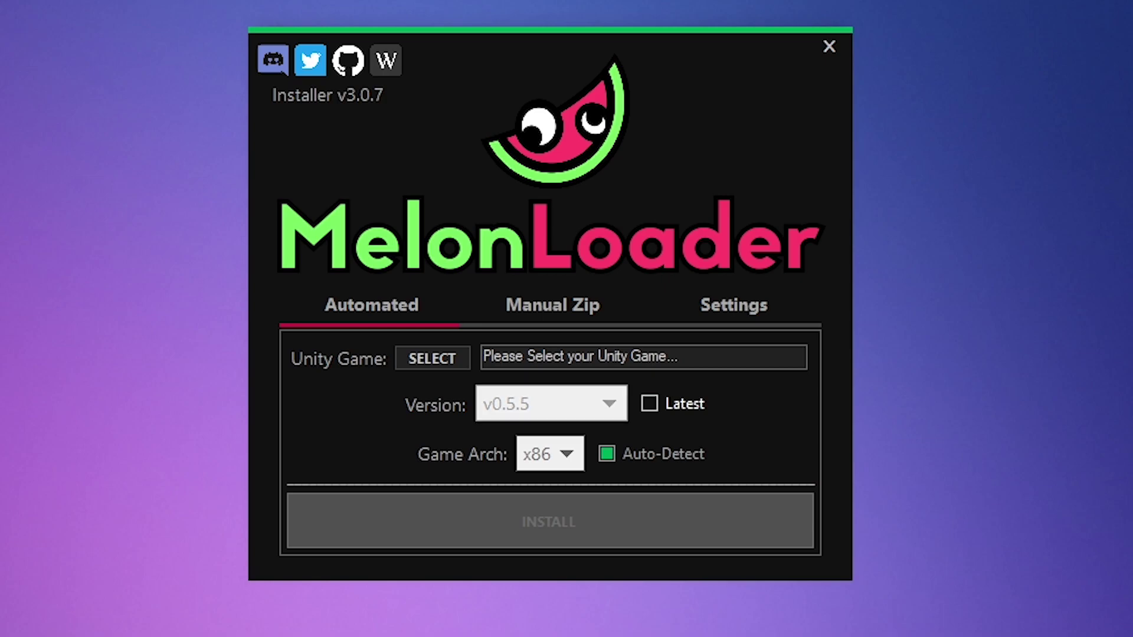
{"action": "left_click", "coordinate": [649, 404]}
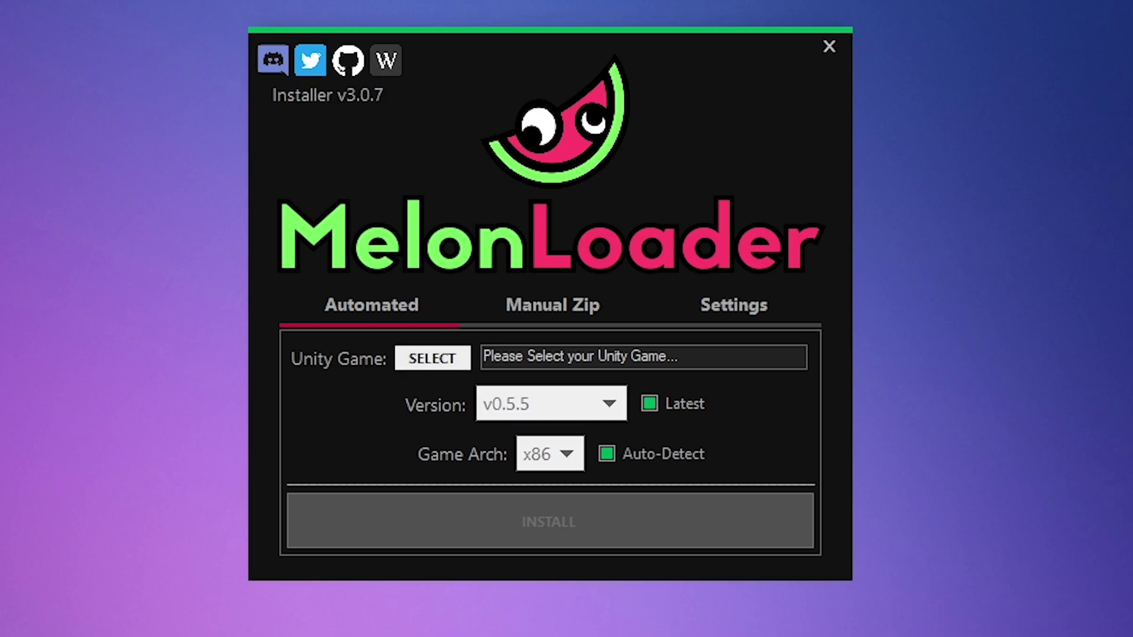
{"action": "left_click", "coordinate": [432, 359]}
{"action": "left_click", "coordinate": [248, 213]}
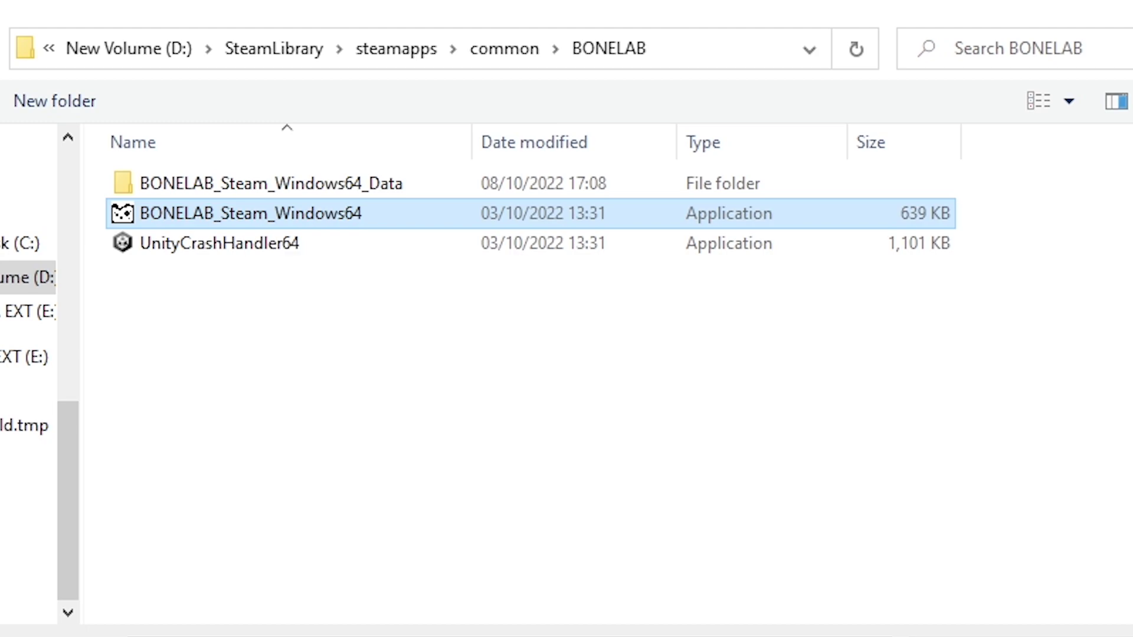
{"action": "key", "text": "F2"}
{"action": "key", "text": "Escape"}
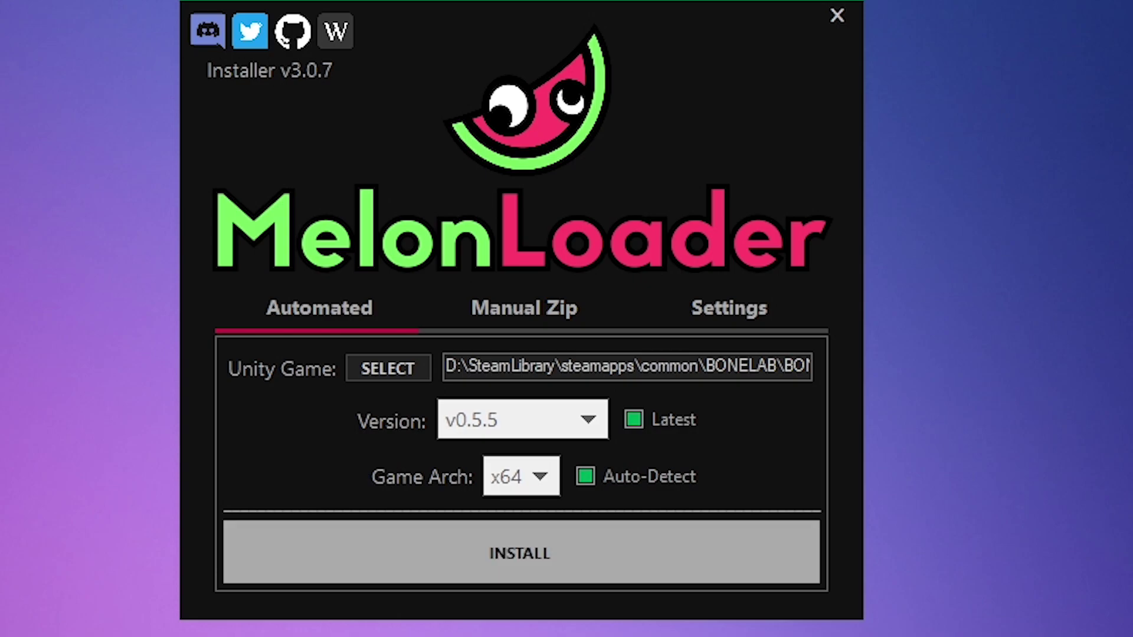
{"action": "left_click", "coordinate": [519, 553]}
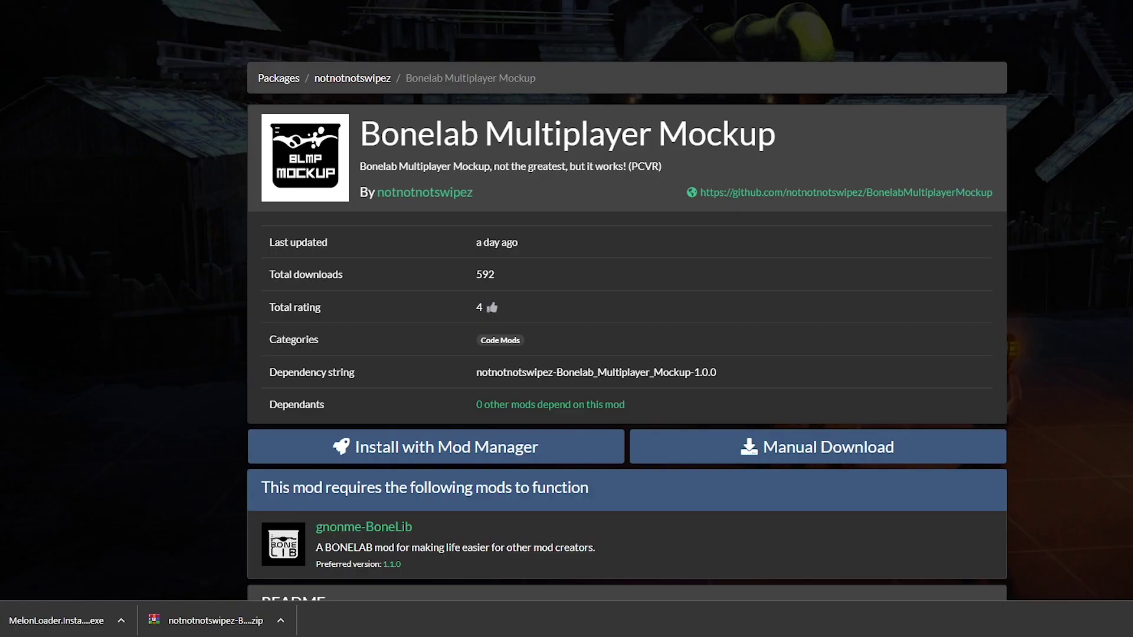
Open the gnonme-BoneLib dependency page and manually download the BoneLib 1.1.0 zip.
{"action": "scroll", "coordinate": [627, 301], "scroll_direction": "down", "scroll_amount": 2}
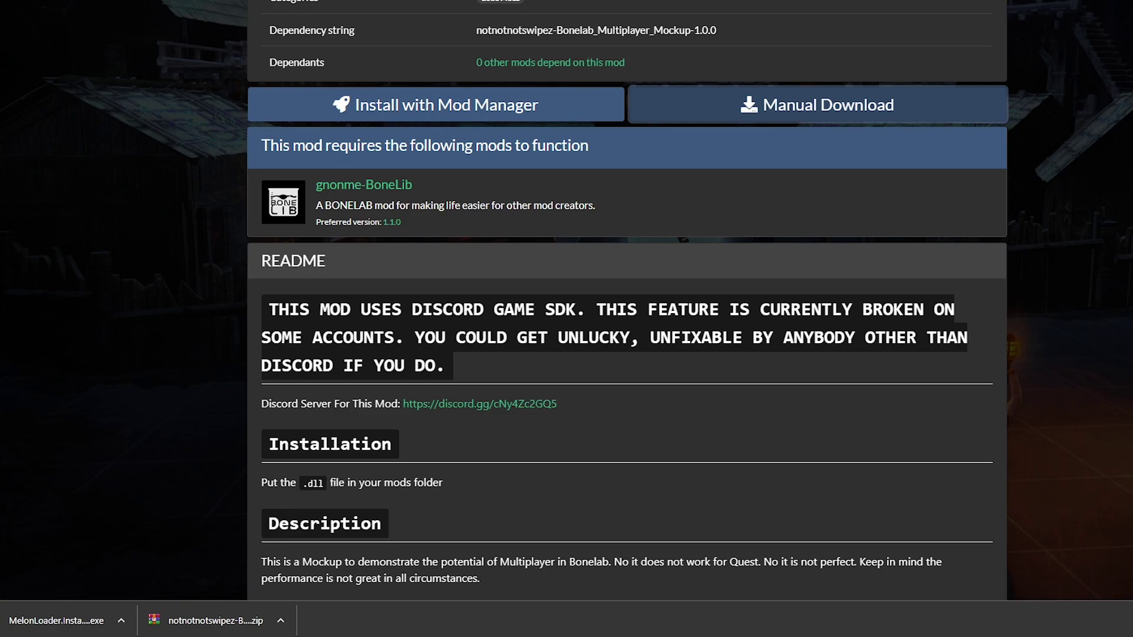
{"action": "left_click", "coordinate": [364, 184]}
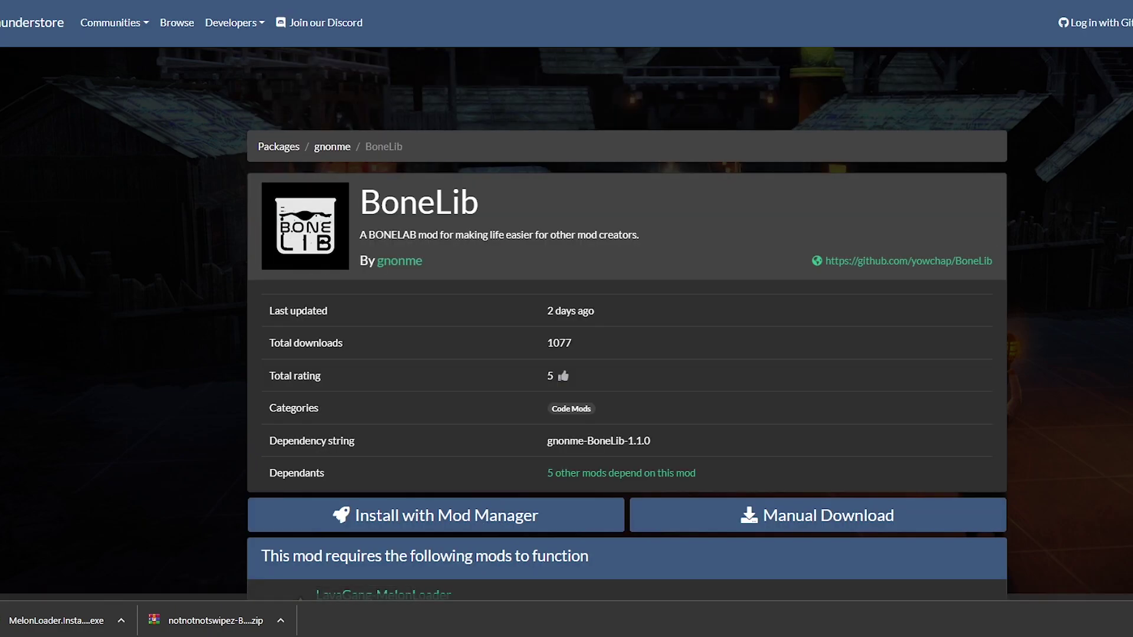
{"action": "scroll", "coordinate": [626, 354], "scroll_direction": "down", "scroll_amount": 2}
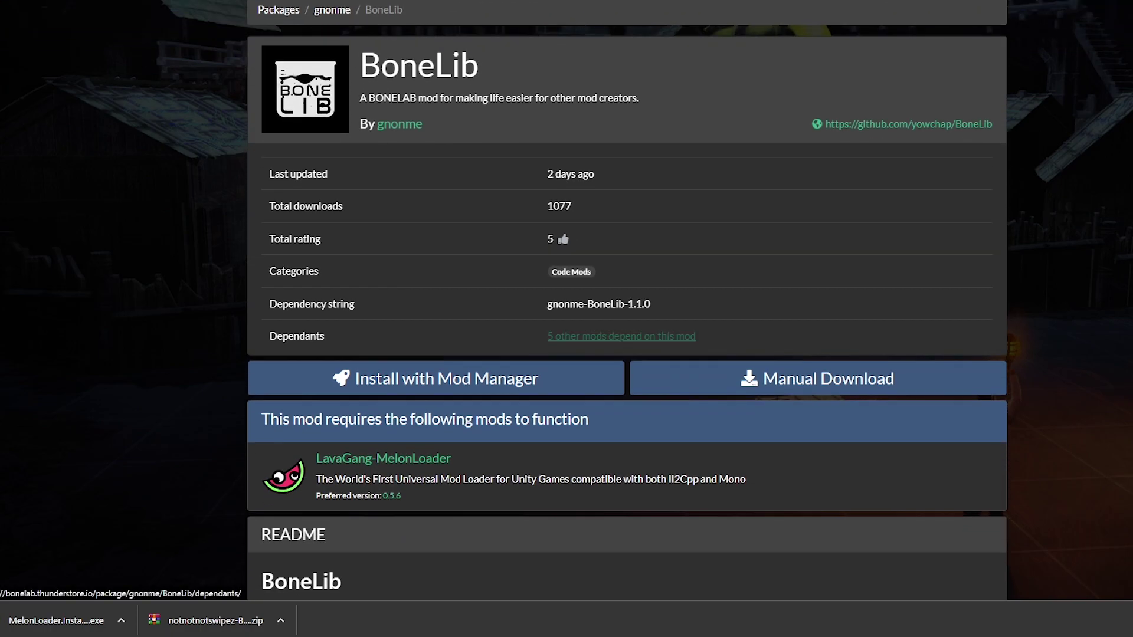
{"action": "left_click", "coordinate": [820, 378]}
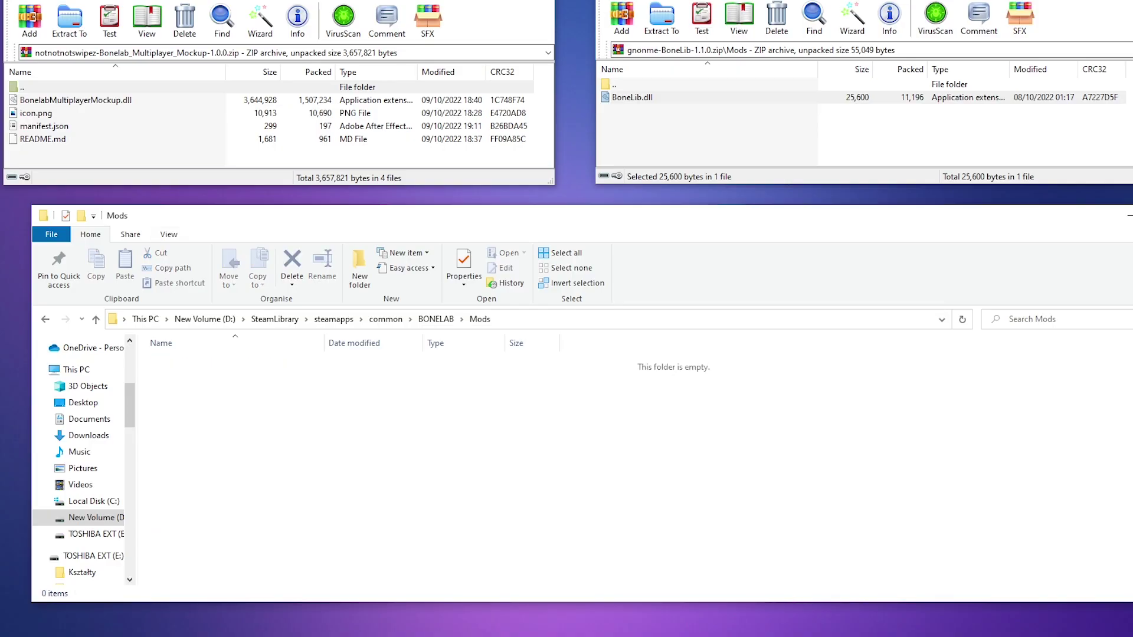
Paste BonelabMultiplayerMockup.dll into BONELAB's Mods folder.
{"action": "left_click", "coordinate": [76, 100]}
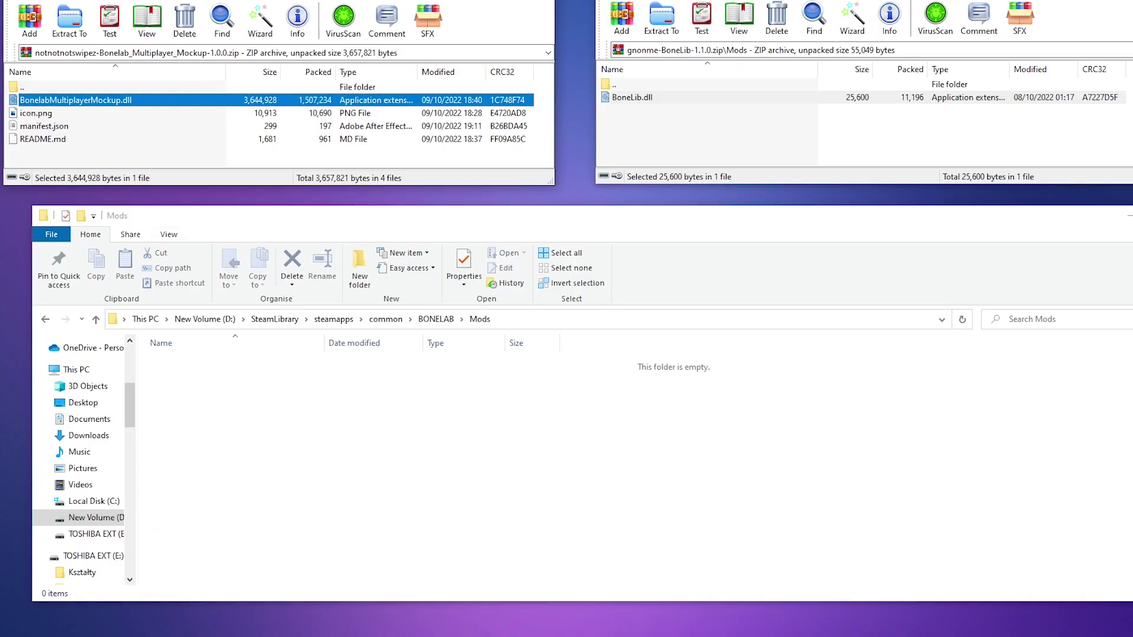
{"action": "key", "text": "alt+Tab"}
{"action": "key", "text": "ctrl+v"}
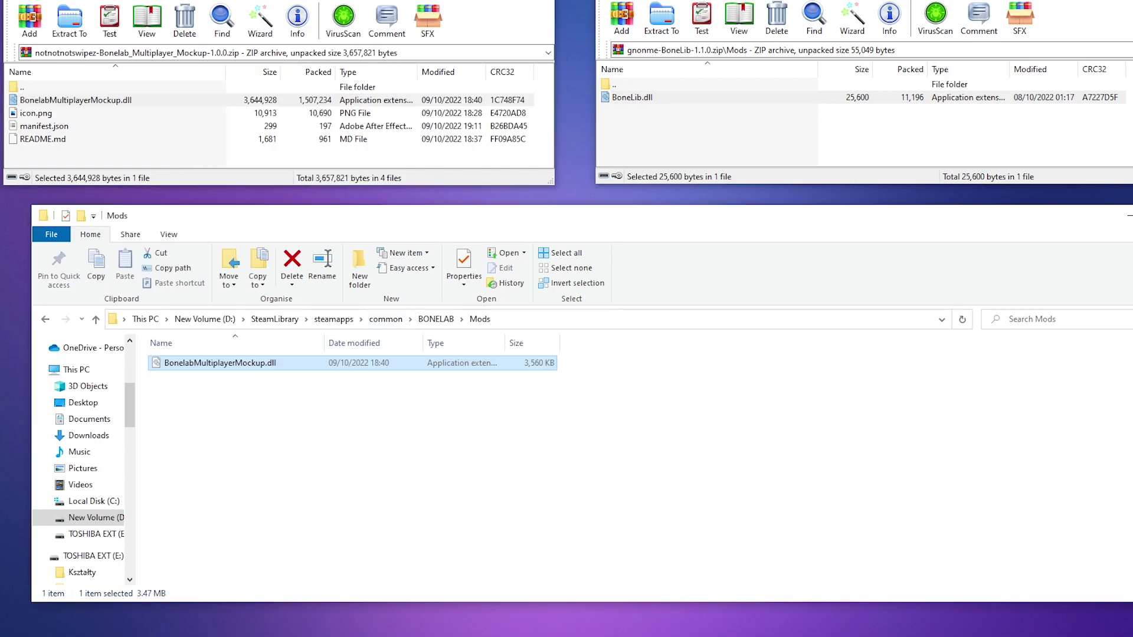
Copy BoneLib.dll from the BoneLib archive's Mods folder into BONELAB's Mods folder.
{"action": "key", "text": "alt+Tab"}
{"action": "key", "text": "Up"}
{"action": "key", "text": "Return"}
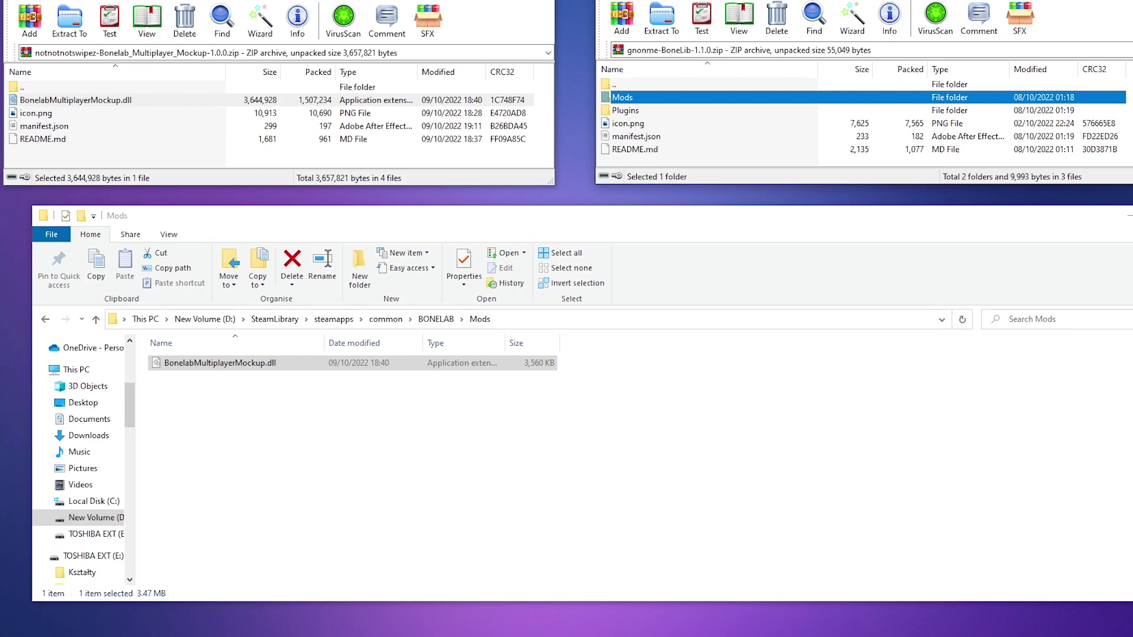
{"action": "key", "text": "Return"}
{"action": "key", "text": "Down"}
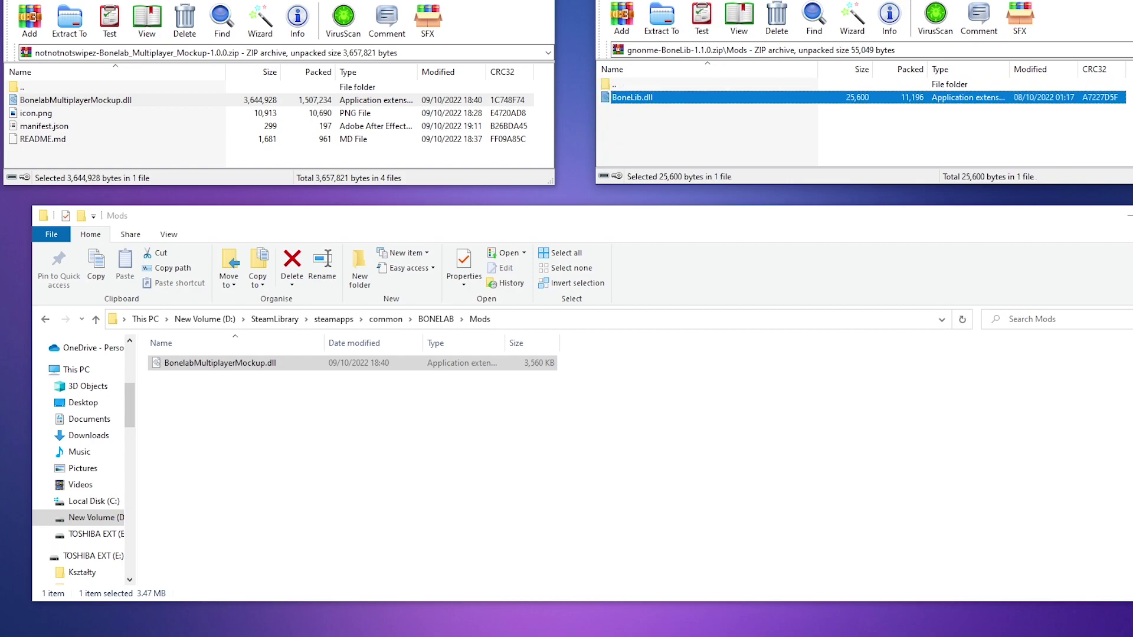
{"action": "key", "text": "ctrl+c"}
{"action": "key", "text": "alt+Tab"}
{"action": "key", "text": "ctrl+v"}
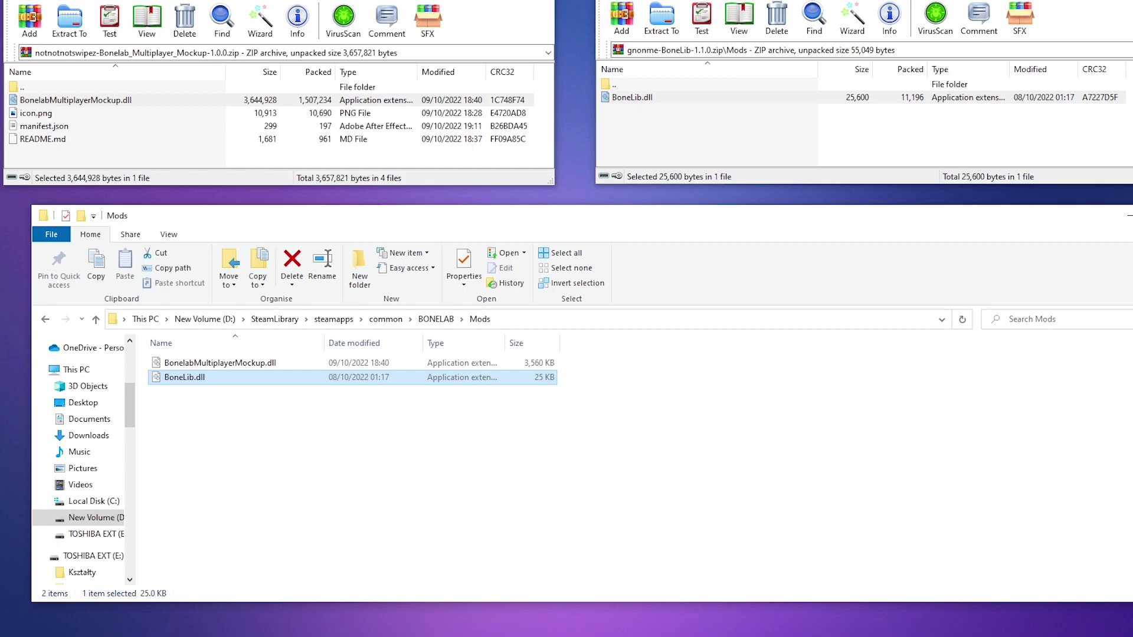
Select BoneLibUpdater.dll in the BoneLib archive's Plugins folder.
{"action": "key", "text": "alt+Tab"}
{"action": "key", "text": "Up"}
{"action": "key", "text": "Return"}
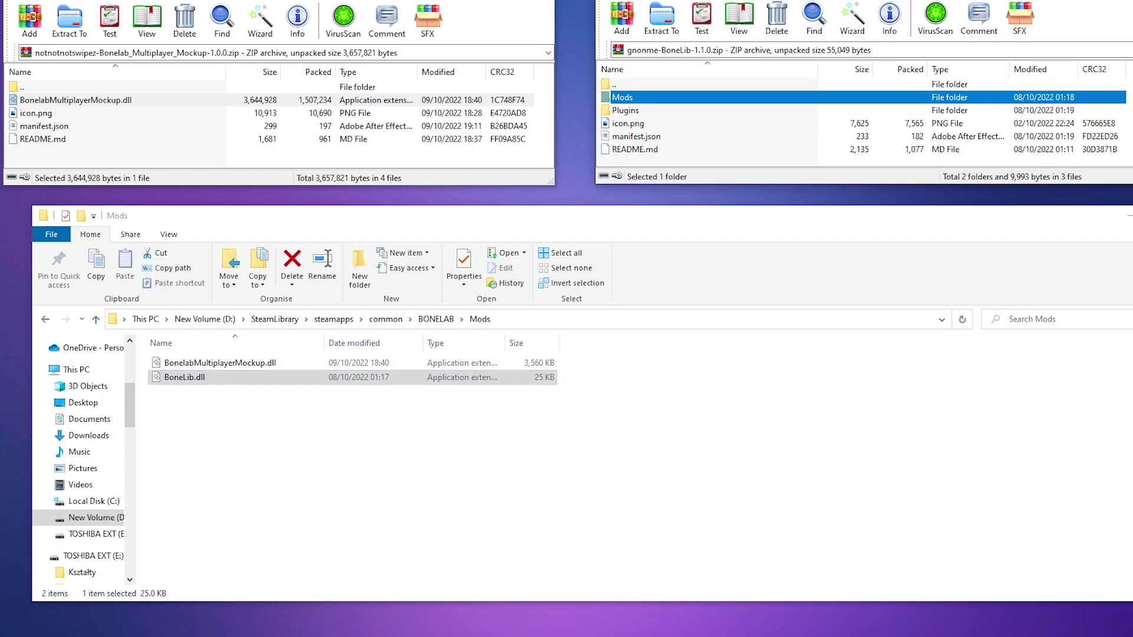
{"action": "key", "text": "Down"}
{"action": "key", "text": "Return"}
{"action": "left_click", "coordinate": [647, 97]}
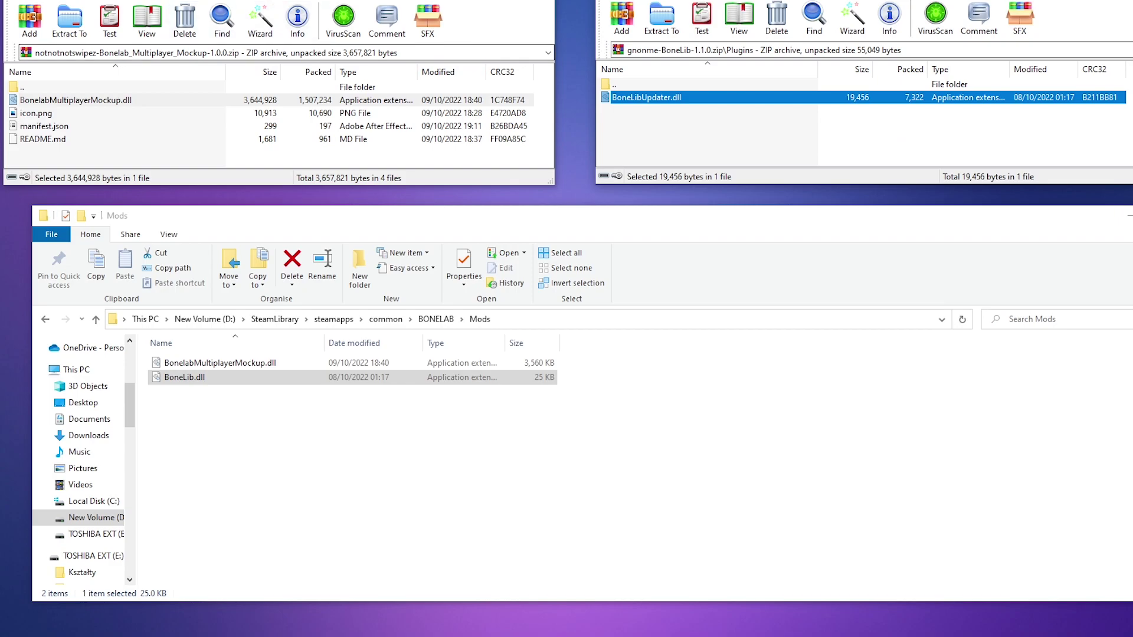
Paste BoneLibUpdater.dll into BONELAB's empty Plugins folder.
{"action": "key", "text": "alt+Tab"}
{"action": "key", "text": "alt+Up"}
{"action": "key", "text": "Down"}
{"action": "key", "text": "Return"}
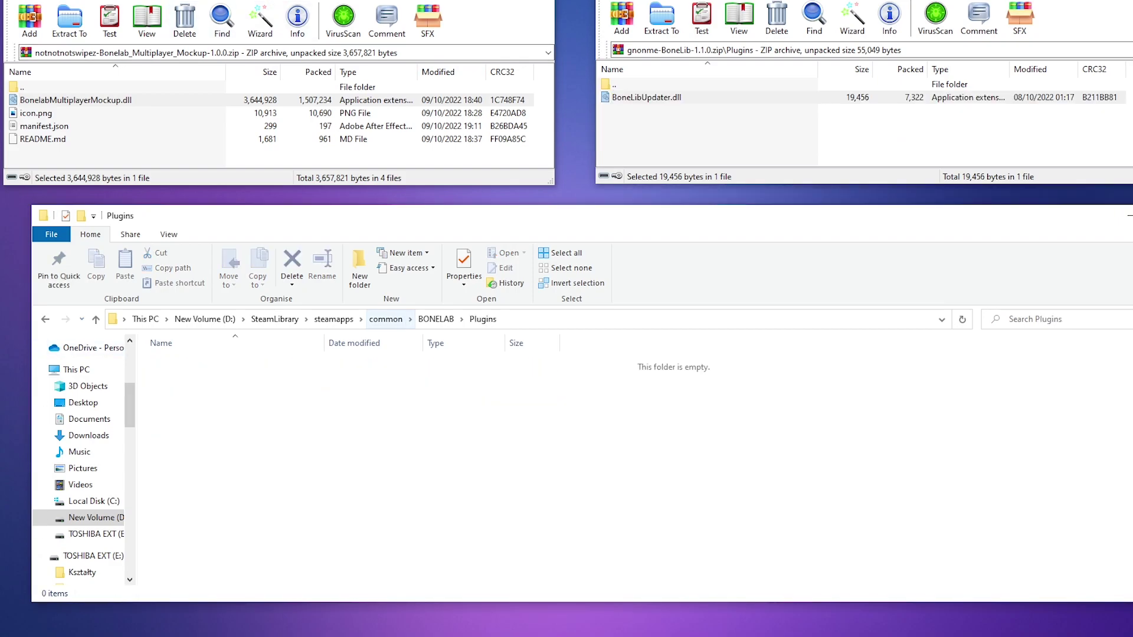
{"action": "key", "text": "alt+Tab"}
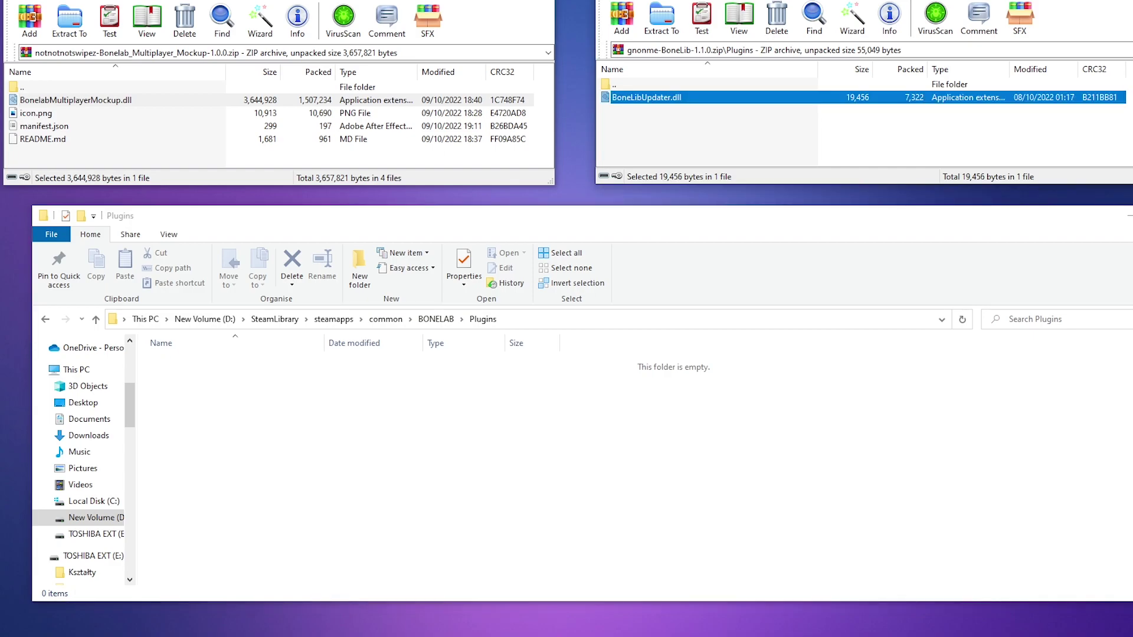
{"action": "key", "text": "alt+Tab"}
{"action": "key", "text": "ctrl+v"}
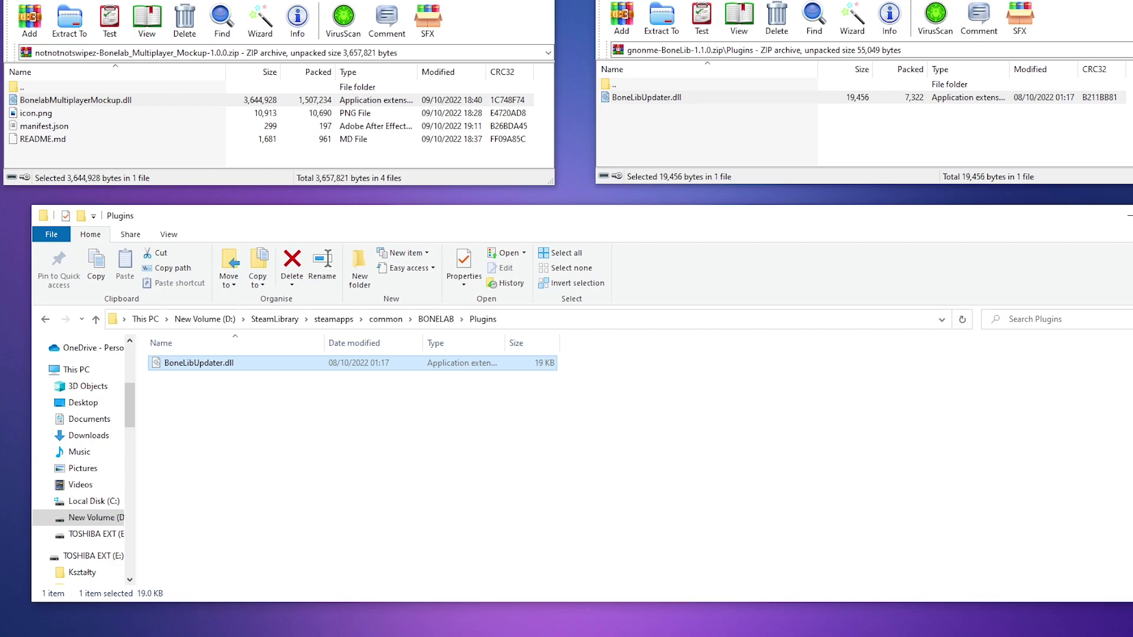
{"action": "key", "text": "alt+Left"}
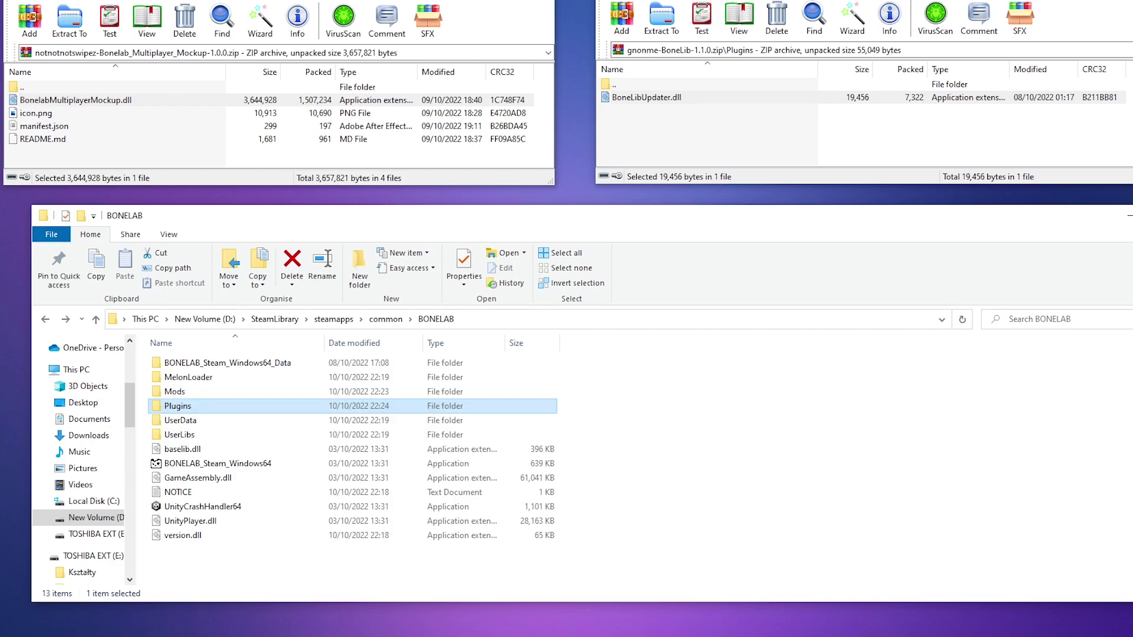
{"action": "key", "text": "alt+Tab"}
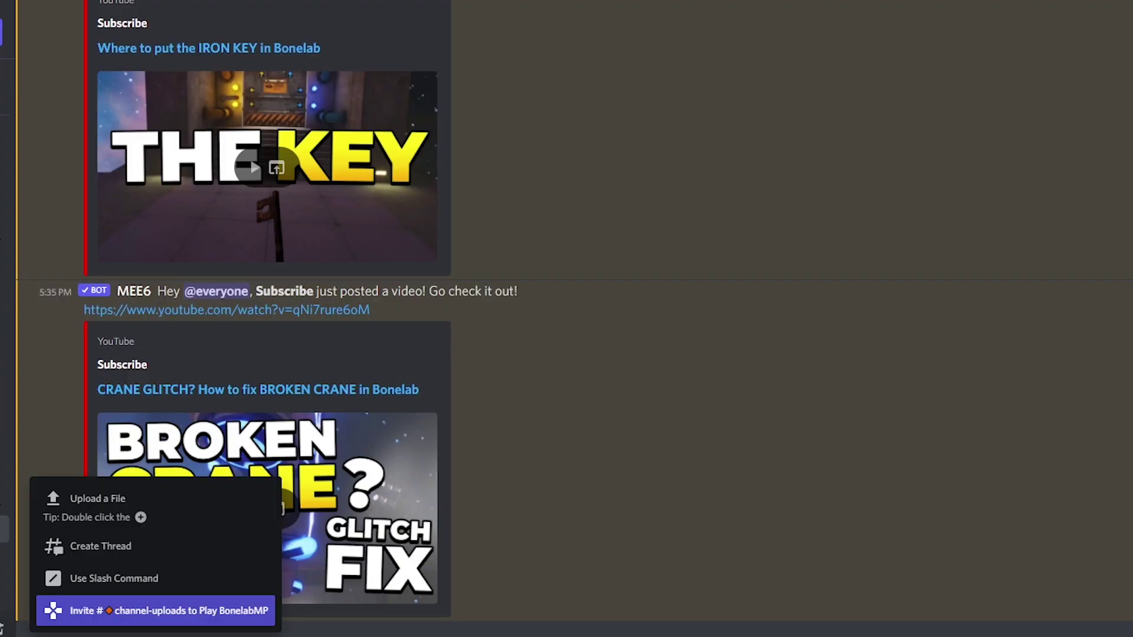
Send a BonelabMP Invite to Play game invite into the channel-uploads chat.
{"action": "left_click", "coordinate": [169, 610]}
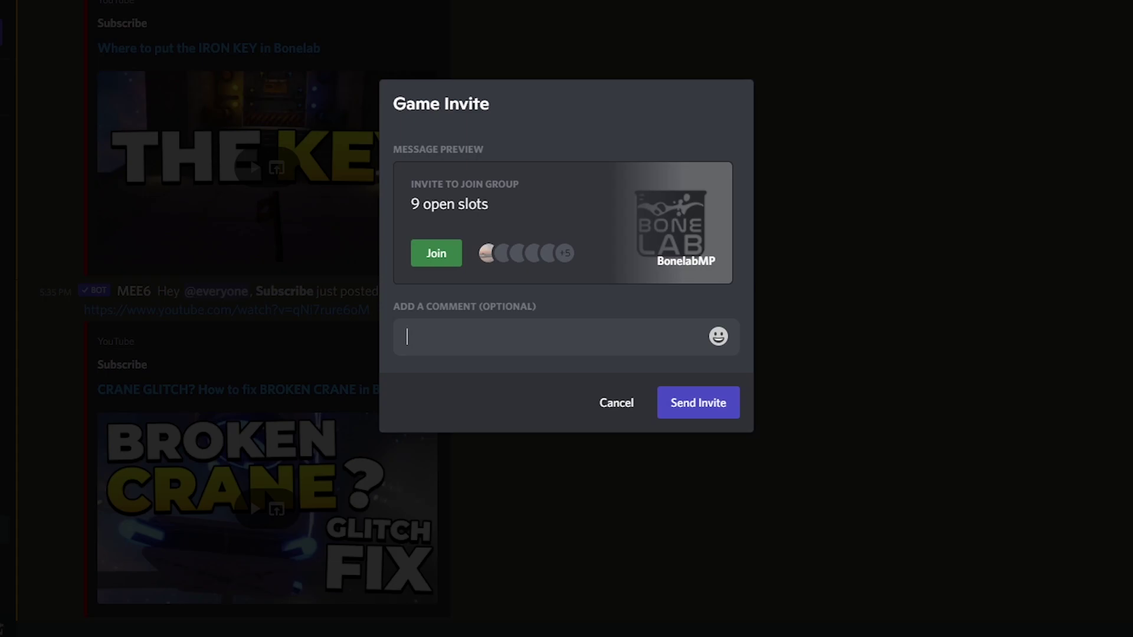
{"action": "key", "text": "Return"}
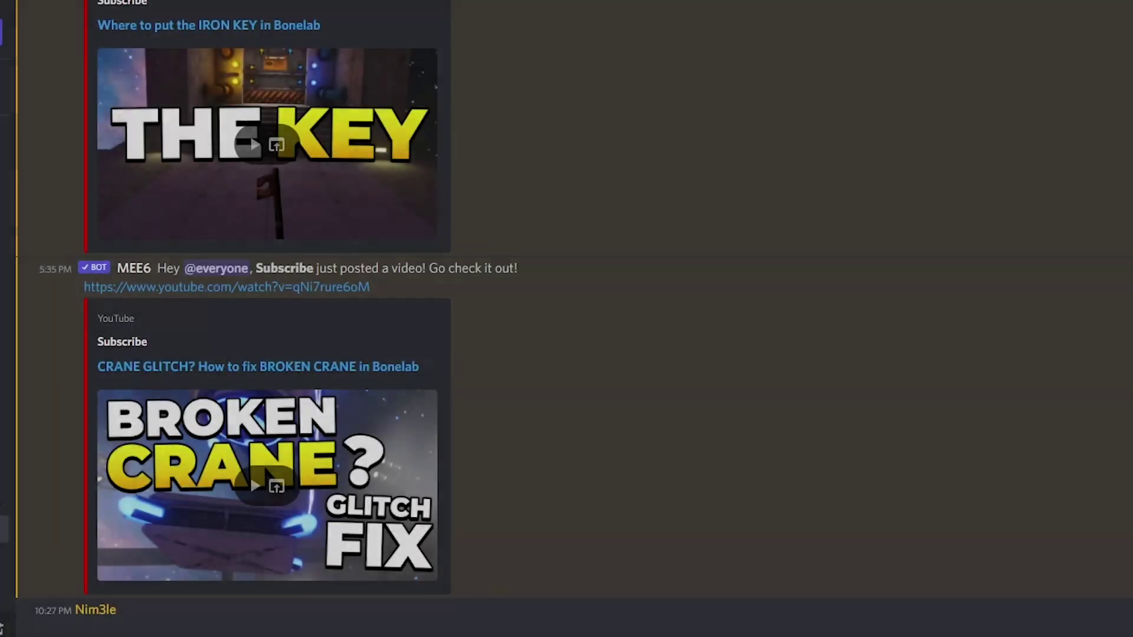